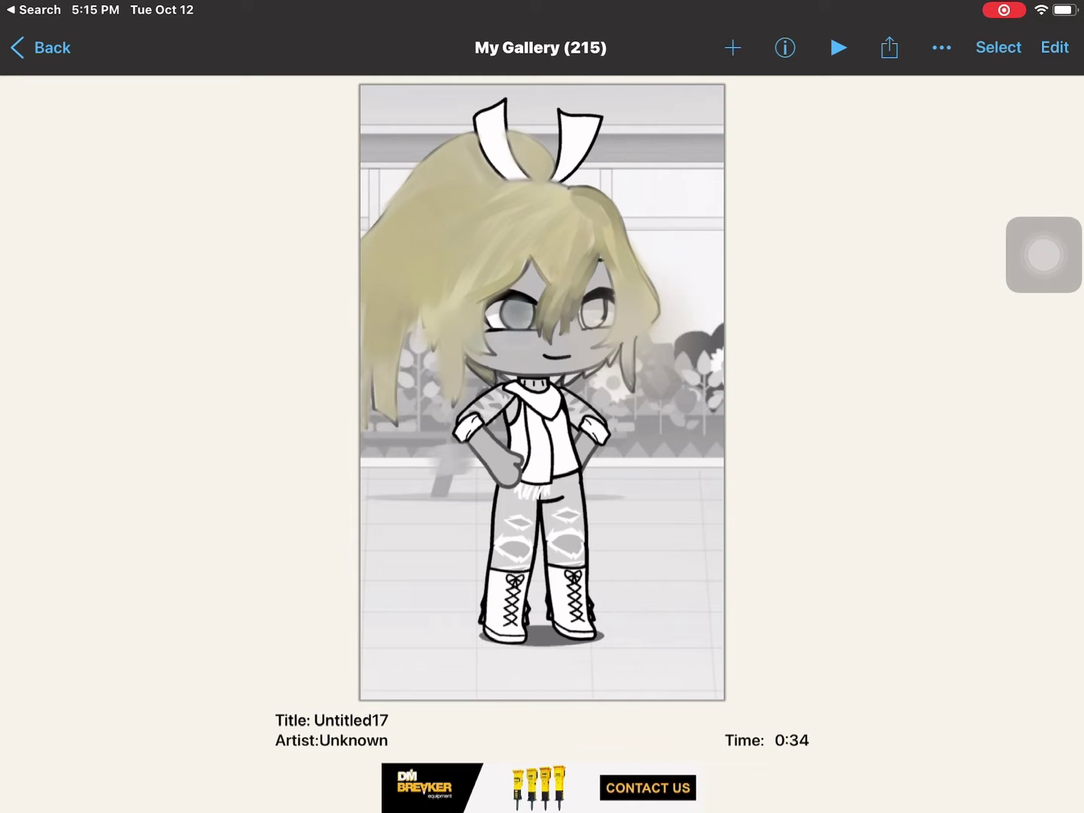
{"action": "scroll", "coordinate": [1004, 756], "scroll_direction": "right", "scroll_amount": 3}
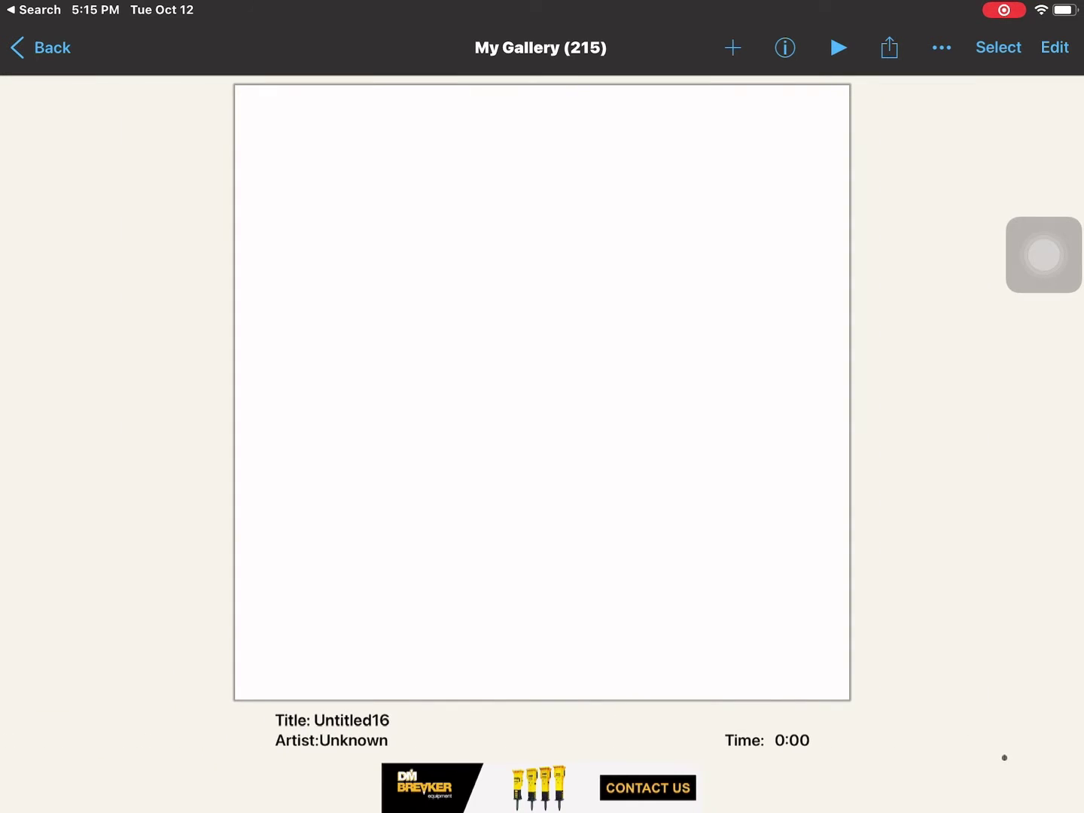
{"action": "scroll", "coordinate": [1005, 756], "scroll_direction": "right", "scroll_amount": 3}
{"action": "scroll", "coordinate": [1005, 757], "scroll_direction": "right", "scroll_amount": 3}
{"action": "scroll", "coordinate": [1004, 756], "scroll_direction": "right", "scroll_amount": 3}
{"action": "scroll", "coordinate": [1016, 758], "scroll_direction": "right", "scroll_amount": 3}
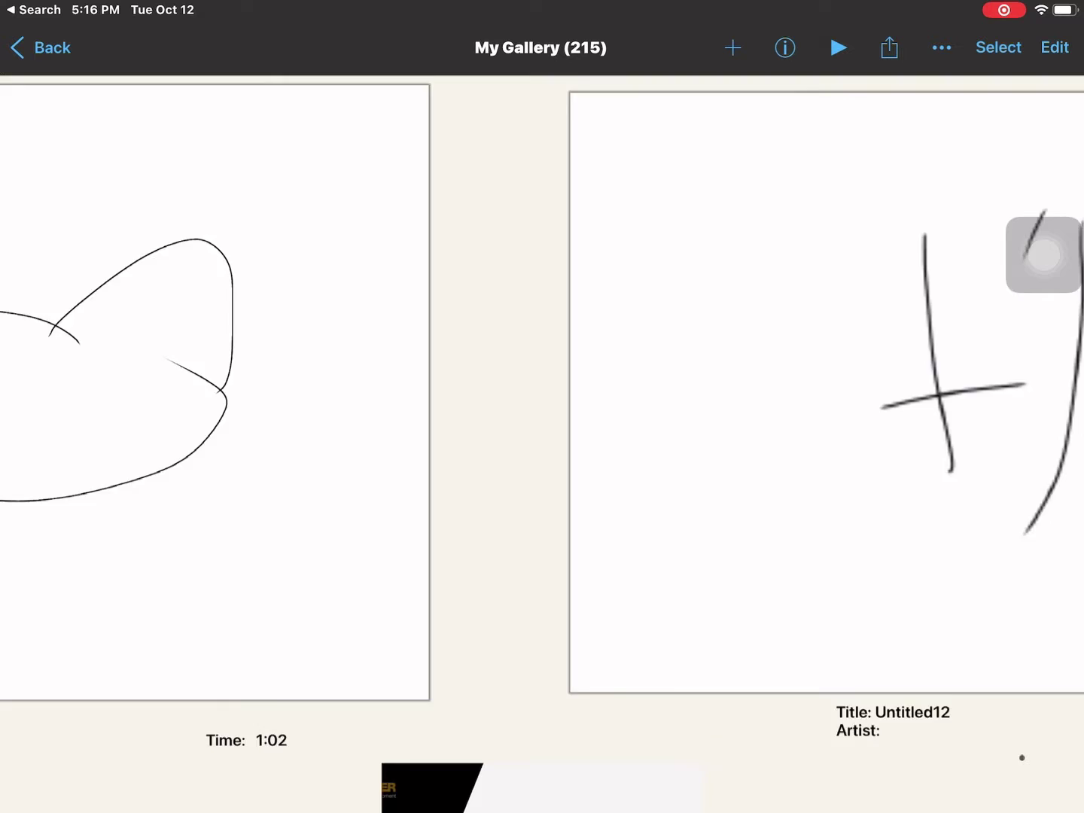
{"action": "scroll", "coordinate": [1021, 757], "scroll_direction": "right", "scroll_amount": 3}
{"action": "scroll", "coordinate": [1026, 757], "scroll_direction": "right", "scroll_amount": 3}
{"action": "scroll", "coordinate": [1025, 757], "scroll_direction": "right", "scroll_amount": 3}
{"action": "scroll", "coordinate": [1042, 757], "scroll_direction": "right", "scroll_amount": 3}
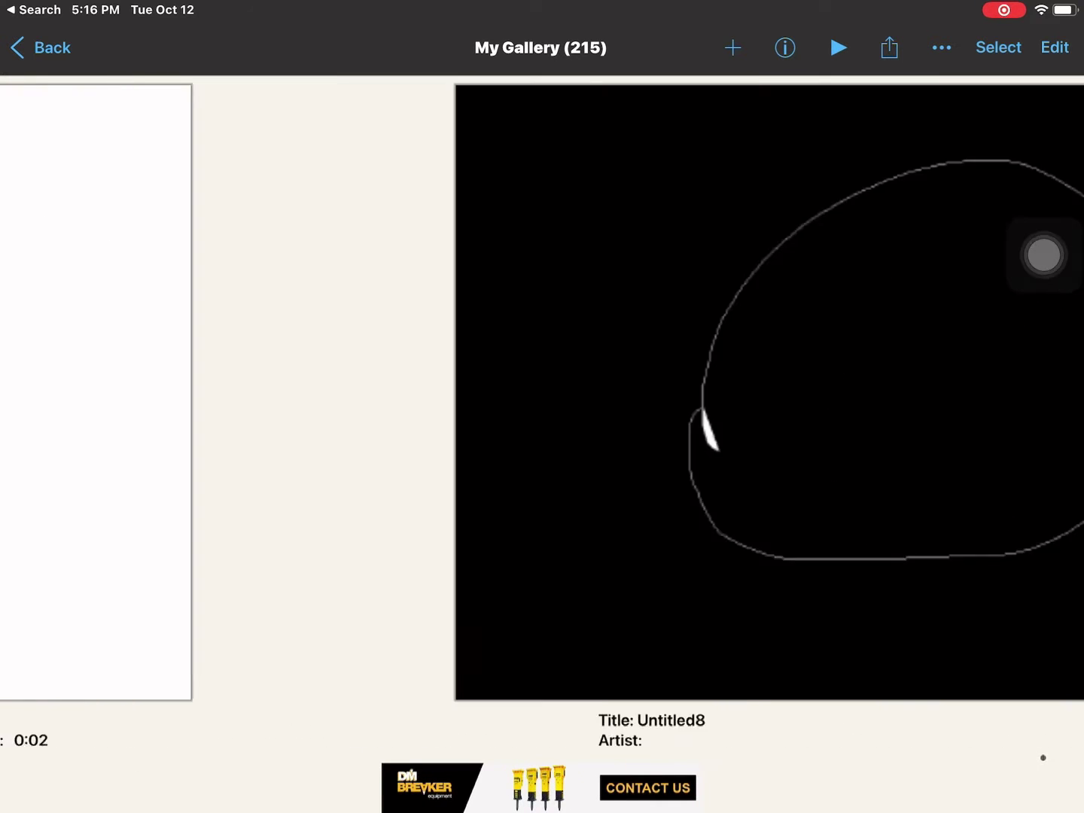
{"action": "scroll", "coordinate": [1042, 757], "scroll_direction": "right", "scroll_amount": 3}
{"action": "scroll", "coordinate": [1046, 758], "scroll_direction": "right", "scroll_amount": 3}
{"action": "scroll", "coordinate": [1055, 758], "scroll_direction": "right", "scroll_amount": 3}
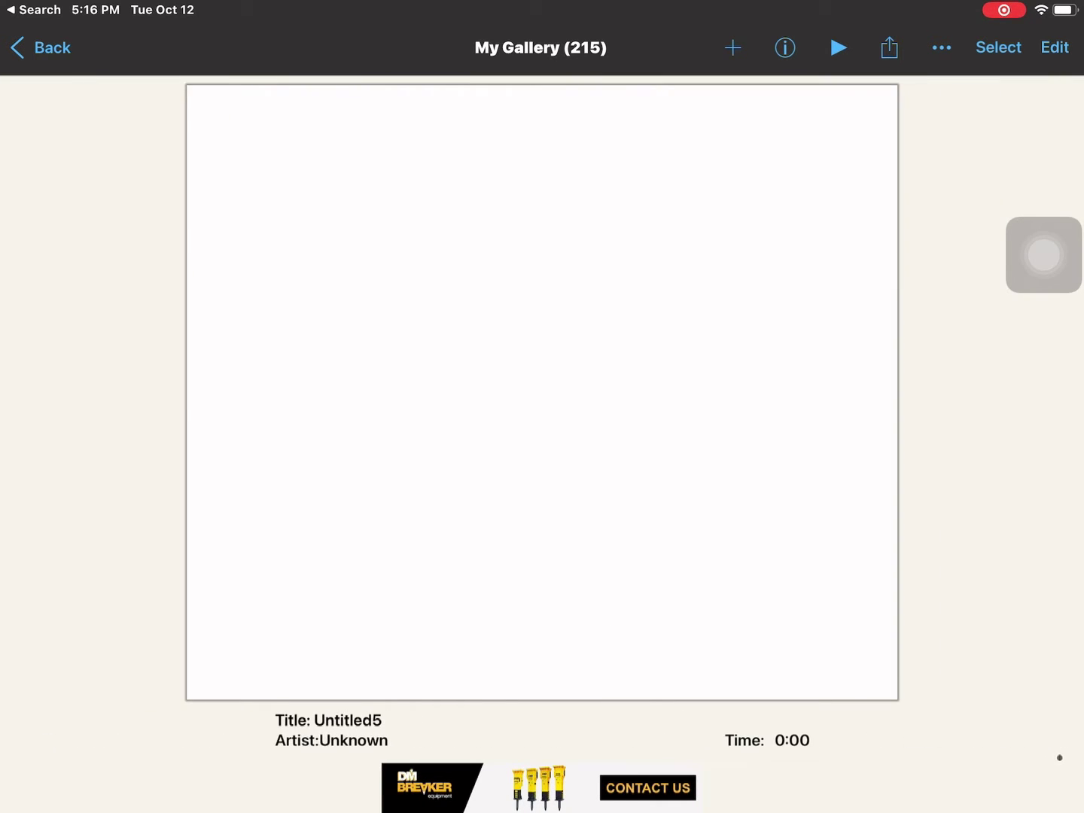
{"action": "scroll", "coordinate": [1062, 758], "scroll_direction": "right", "scroll_amount": 3}
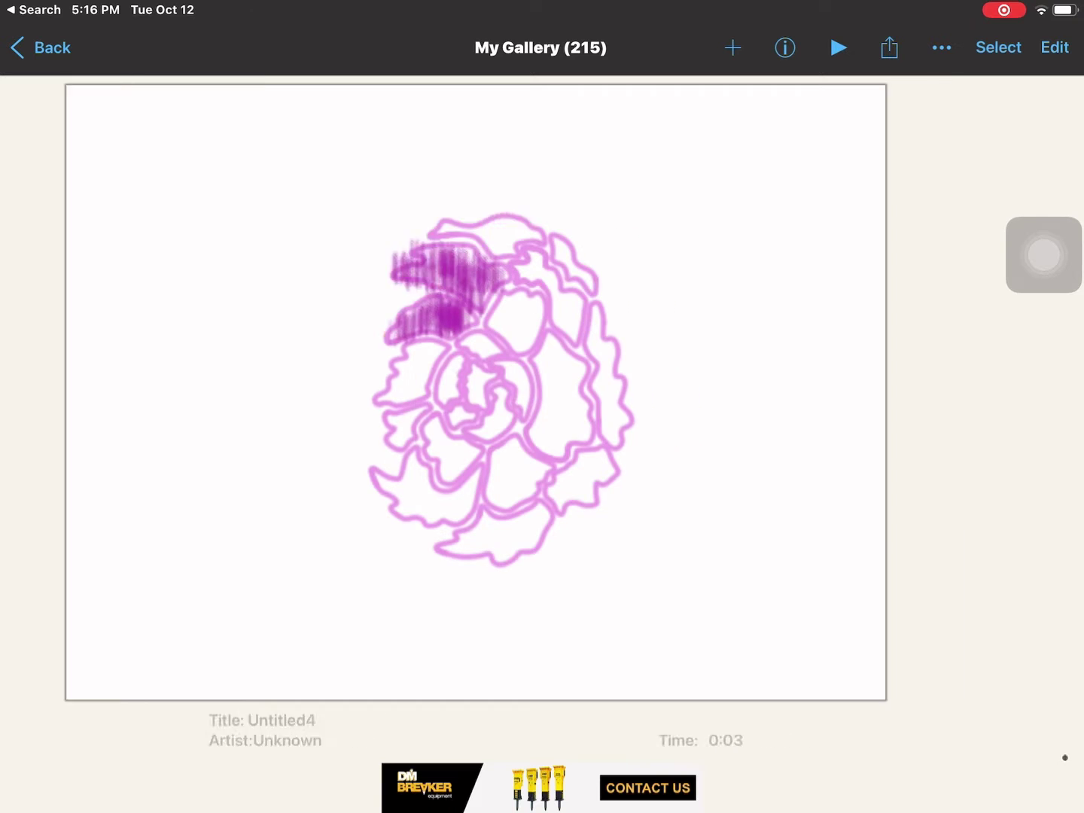
{"action": "scroll", "coordinate": [1067, 758], "scroll_direction": "right", "scroll_amount": 3}
{"action": "scroll", "coordinate": [1072, 757], "scroll_direction": "right", "scroll_amount": 3}
{"action": "scroll", "coordinate": [1078, 758], "scroll_direction": "right", "scroll_amount": 3}
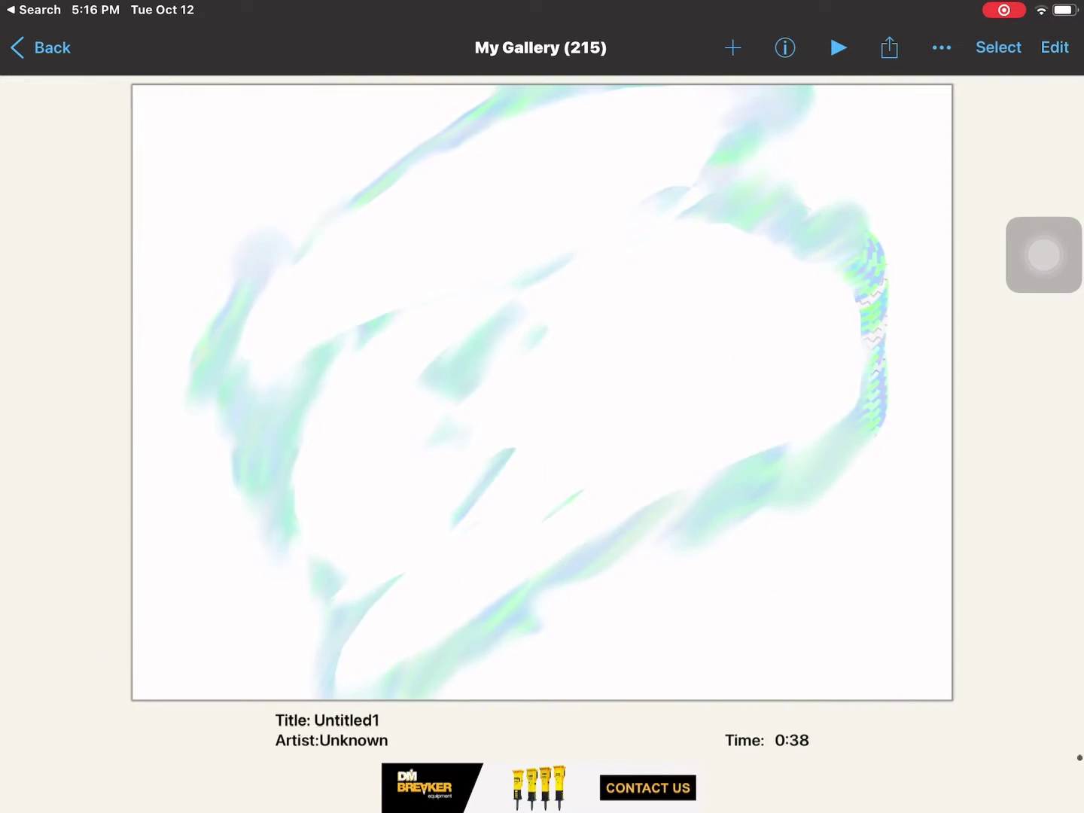
{"action": "scroll", "coordinate": [1079, 757], "scroll_direction": "right", "scroll_amount": 3}
{"action": "scroll", "coordinate": [1078, 757], "scroll_direction": "right", "scroll_amount": 3}
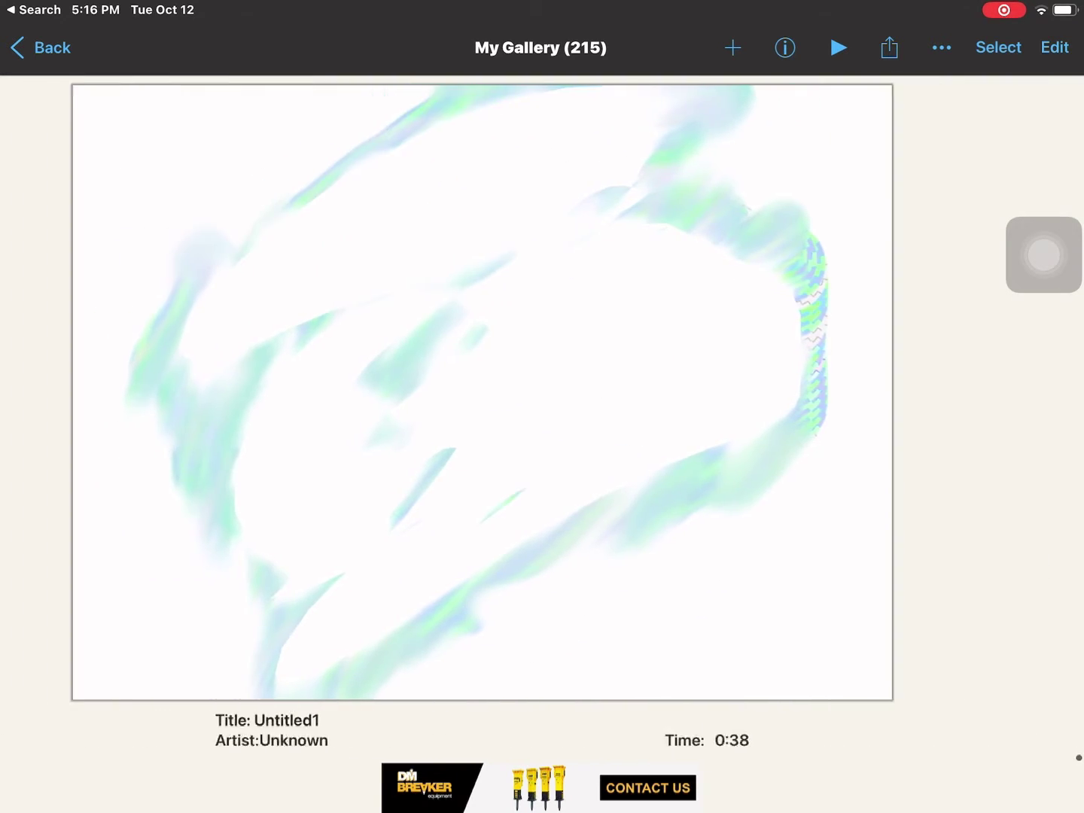
{"action": "scroll", "coordinate": [1079, 757], "scroll_direction": "left", "scroll_amount": 3}
{"action": "scroll", "coordinate": [1077, 757], "scroll_direction": "left", "scroll_amount": 3}
{"action": "scroll", "coordinate": [1069, 757], "scroll_direction": "left", "scroll_amount": 3}
{"action": "scroll", "coordinate": [1060, 757], "scroll_direction": "left", "scroll_amount": 3}
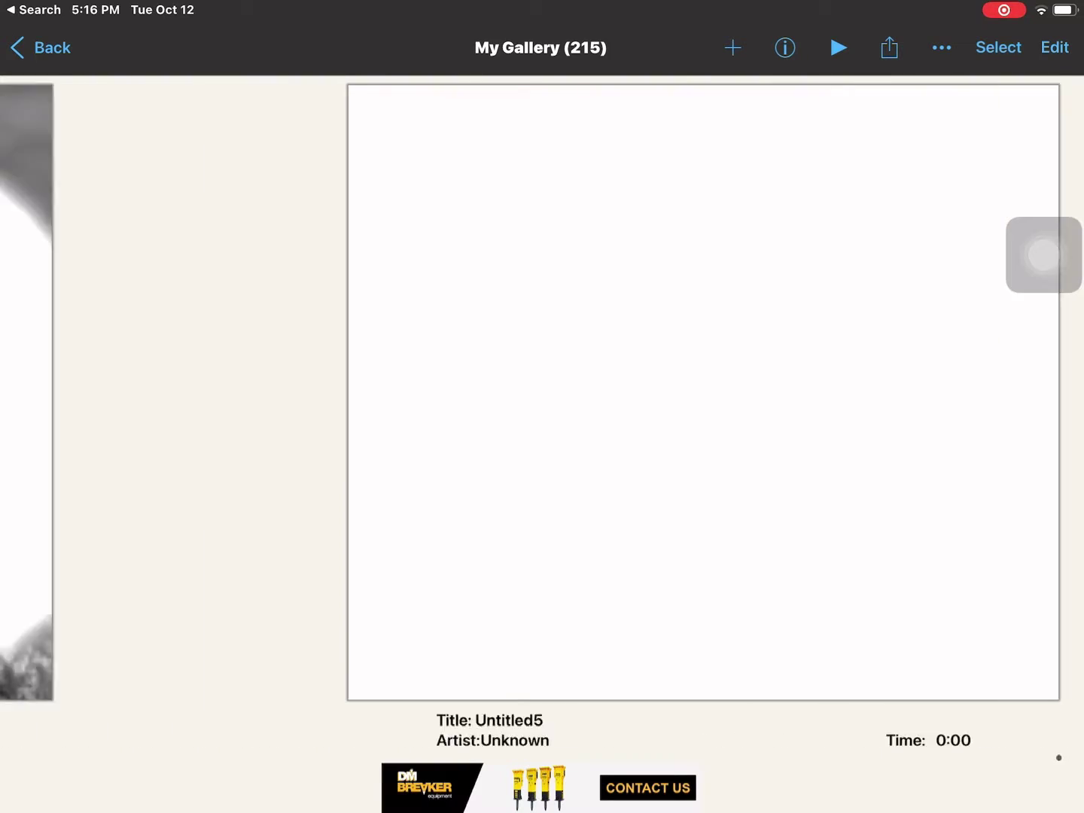
{"action": "scroll", "coordinate": [1058, 757], "scroll_direction": "right", "scroll_amount": 3}
{"action": "scroll", "coordinate": [1059, 757], "scroll_direction": "right", "scroll_amount": 3}
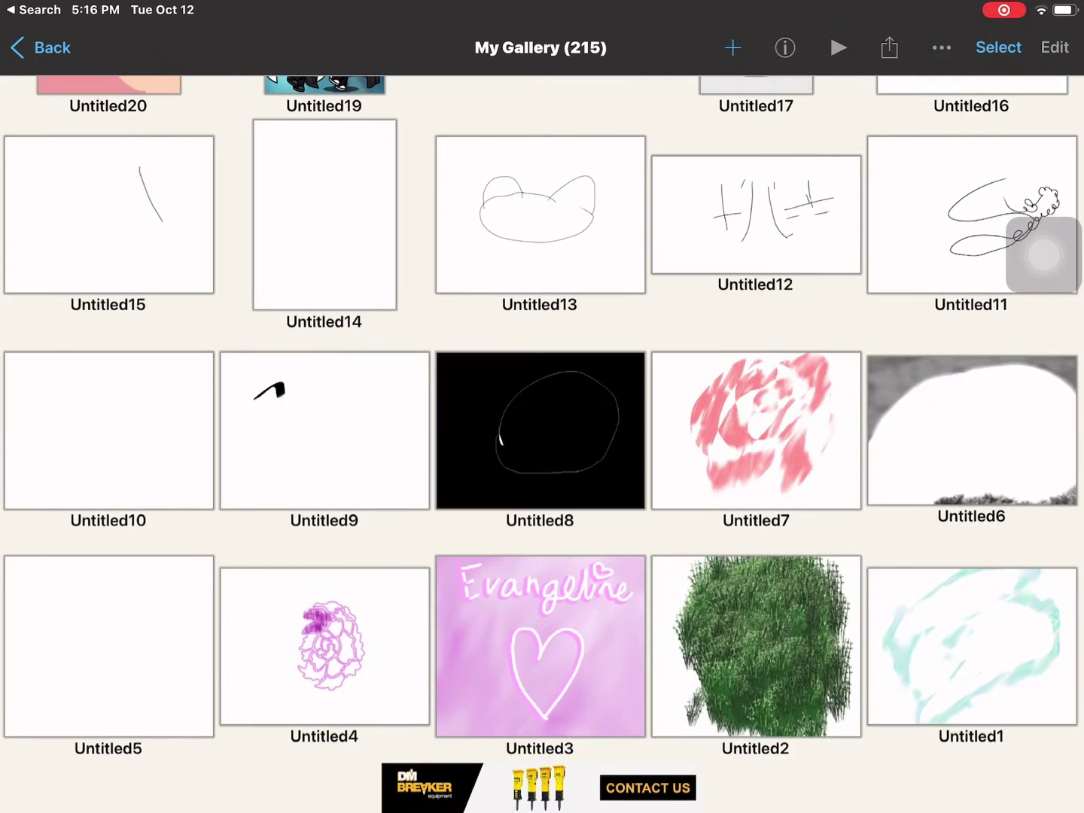
{"action": "scroll", "coordinate": [542, 419], "scroll_direction": "up", "scroll_amount": 3}
{"action": "scroll", "coordinate": [543, 418], "scroll_direction": "up", "scroll_amount": 5}
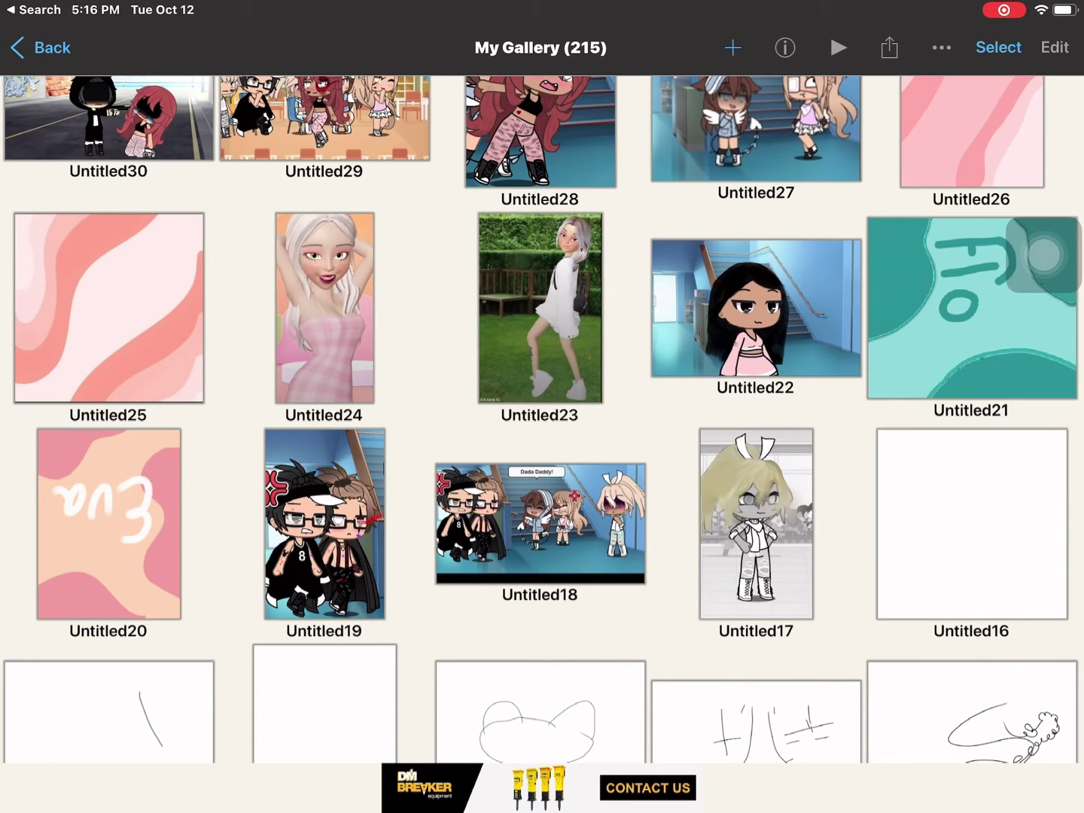
{"action": "scroll", "coordinate": [109, 339], "scroll_direction": "up", "scroll_amount": 1}
Try dragging Untitled25 to a new spot, then decline the Prime reordering offer
{"action": "left_click", "coordinate": [99, 354]}
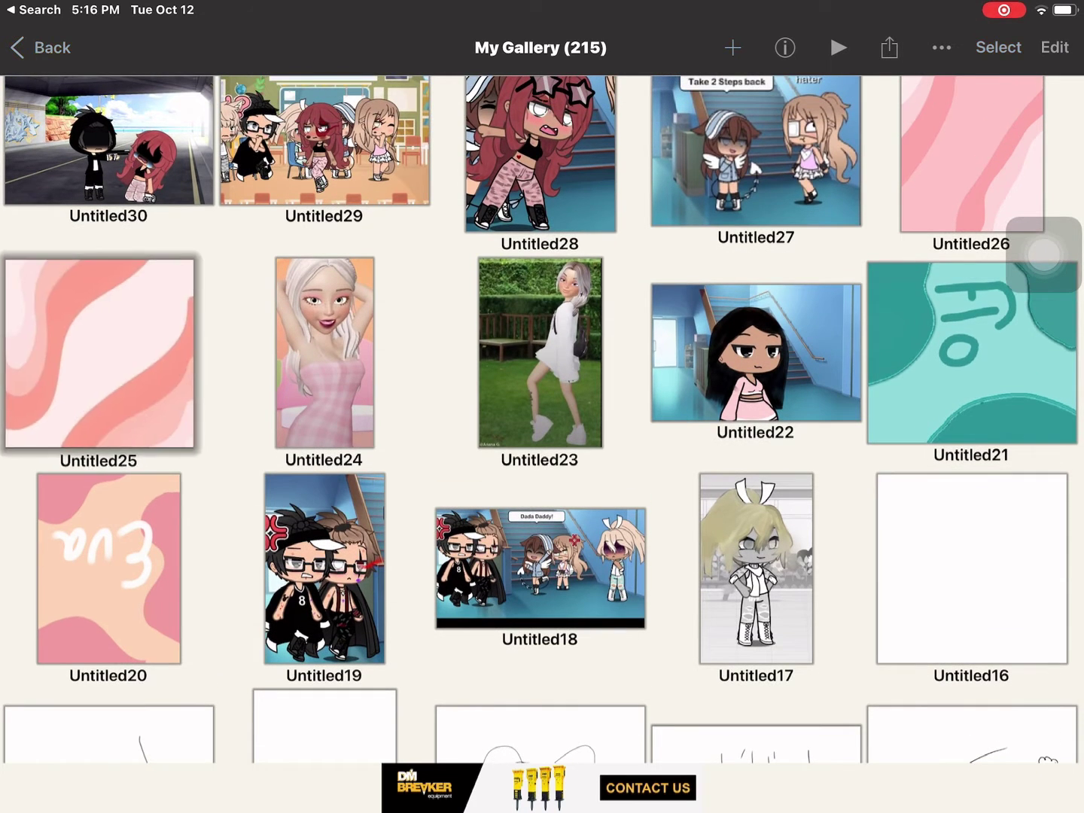
{"action": "left_click", "coordinate": [1043, 254]}
{"action": "left_click_drag", "start_coordinate": [541, 353], "coordinate": [494, 463]}
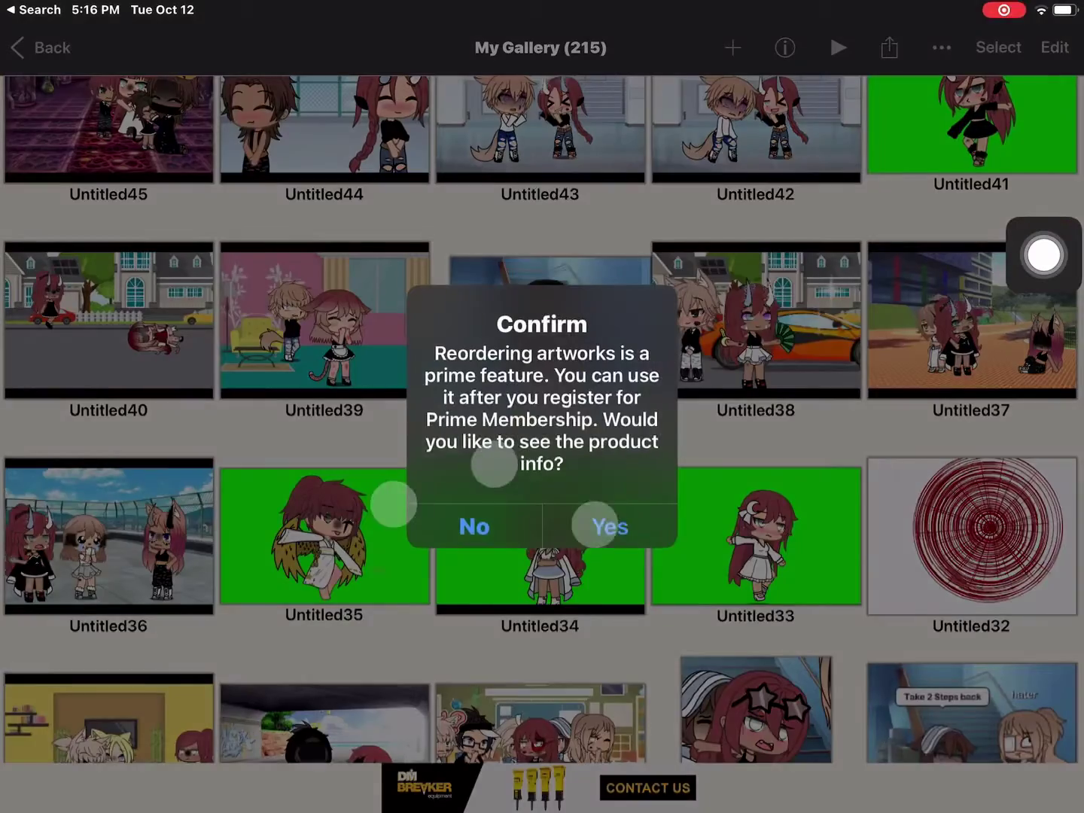
{"action": "left_click", "coordinate": [475, 526]}
View Untitled28, Untitled57 and Untitled48 full-size, returning to the grid after each
{"action": "left_click", "coordinate": [542, 271]}
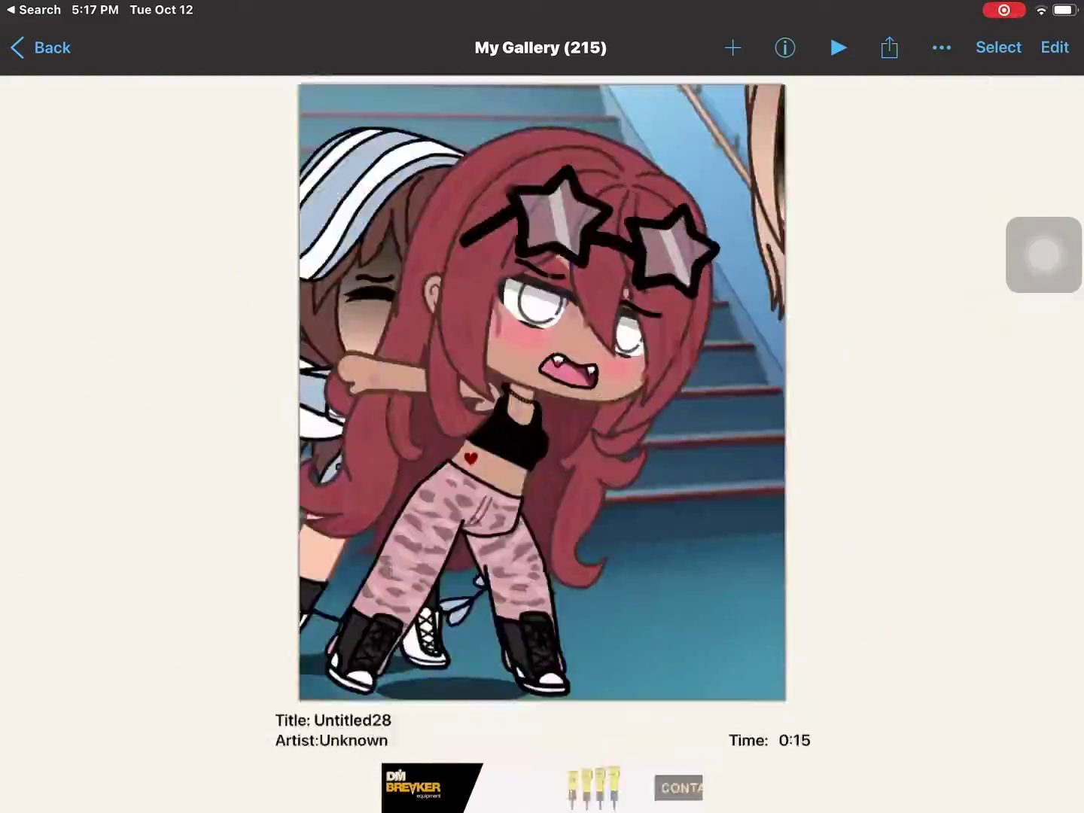
{"action": "left_click", "coordinate": [542, 390]}
{"action": "scroll", "coordinate": [542, 424], "scroll_direction": "down", "scroll_amount": 10}
{"action": "scroll", "coordinate": [542, 423], "scroll_direction": "up", "scroll_amount": 10}
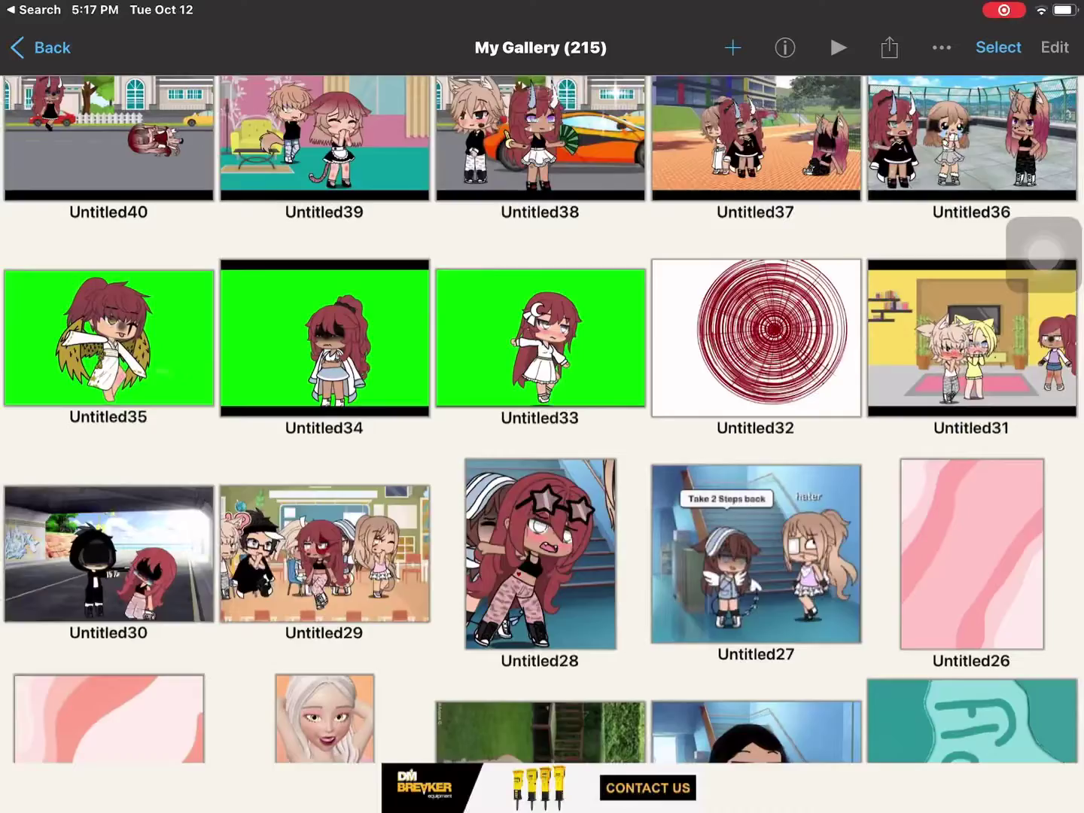
{"action": "scroll", "coordinate": [542, 423], "scroll_direction": "up", "scroll_amount": 10}
{"action": "left_click", "coordinate": [756, 237]}
{"action": "left_click", "coordinate": [542, 389]}
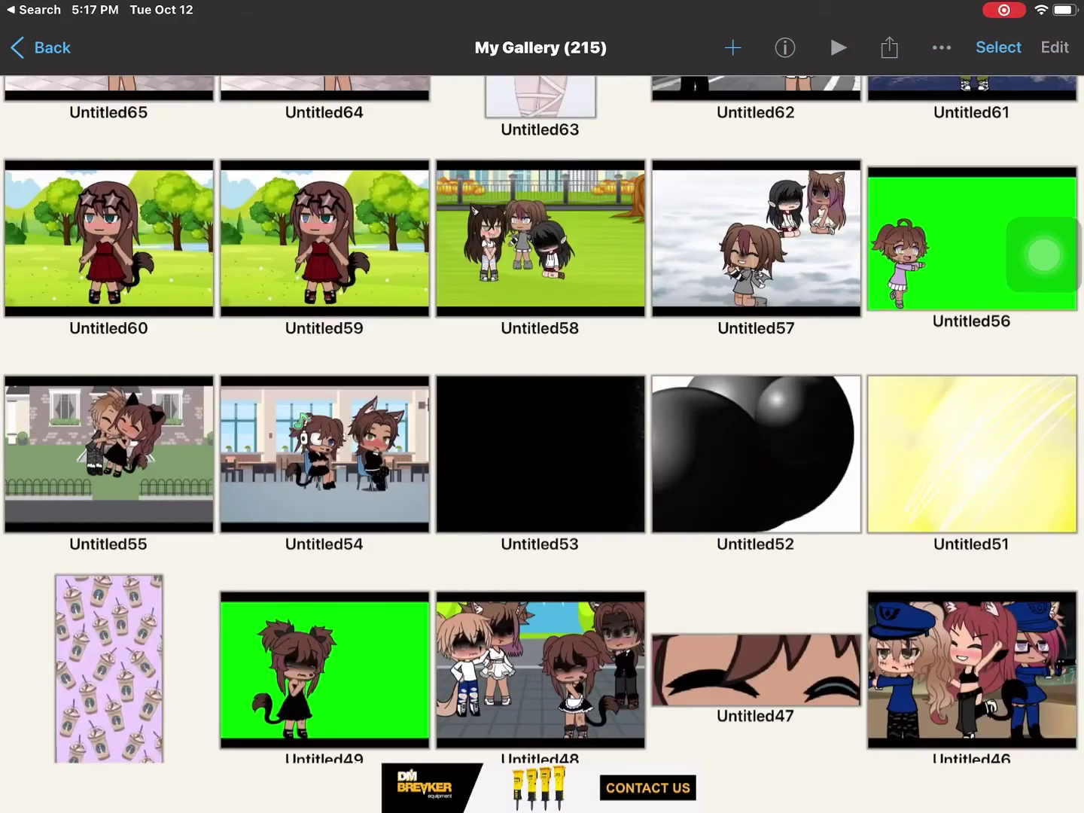
{"action": "left_click", "coordinate": [540, 669]}
{"action": "left_click", "coordinate": [542, 389]}
{"action": "scroll", "coordinate": [542, 424], "scroll_direction": "down", "scroll_amount": 3}
{"action": "scroll", "coordinate": [542, 423], "scroll_direction": "up", "scroll_amount": 10}
{"action": "scroll", "coordinate": [542, 424], "scroll_direction": "up", "scroll_amount": 5}
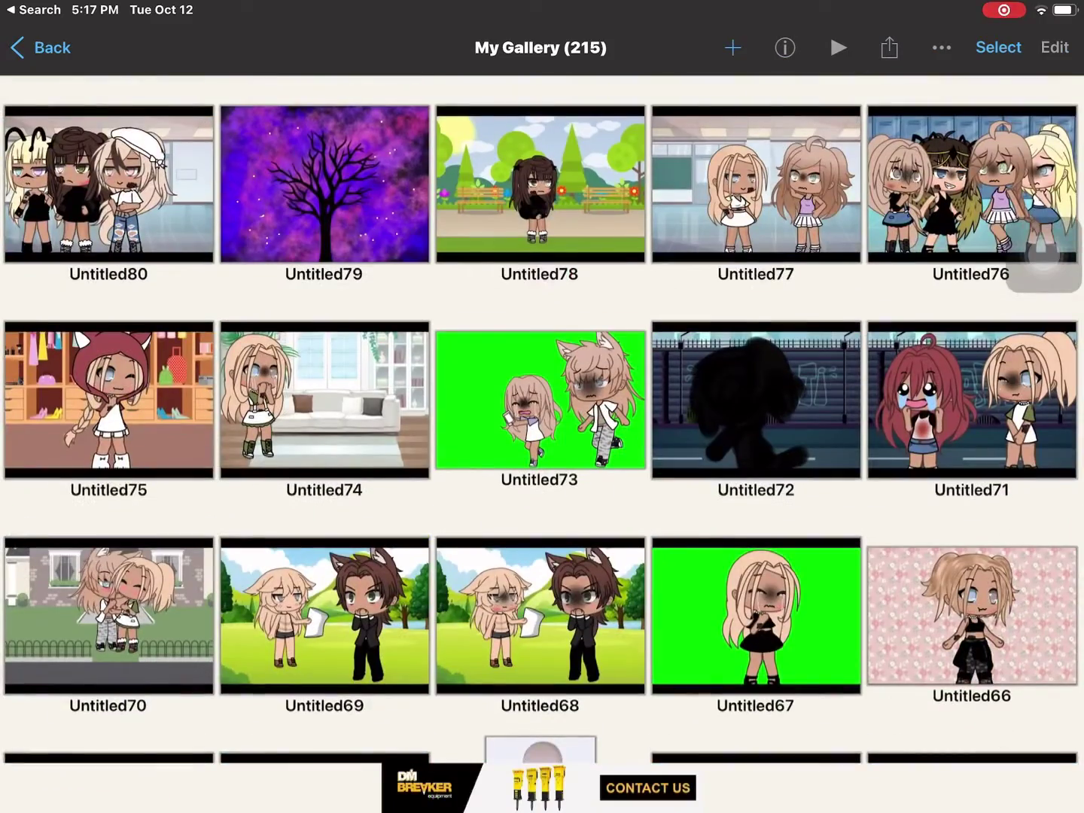
{"action": "scroll", "coordinate": [542, 423], "scroll_direction": "up", "scroll_amount": 7}
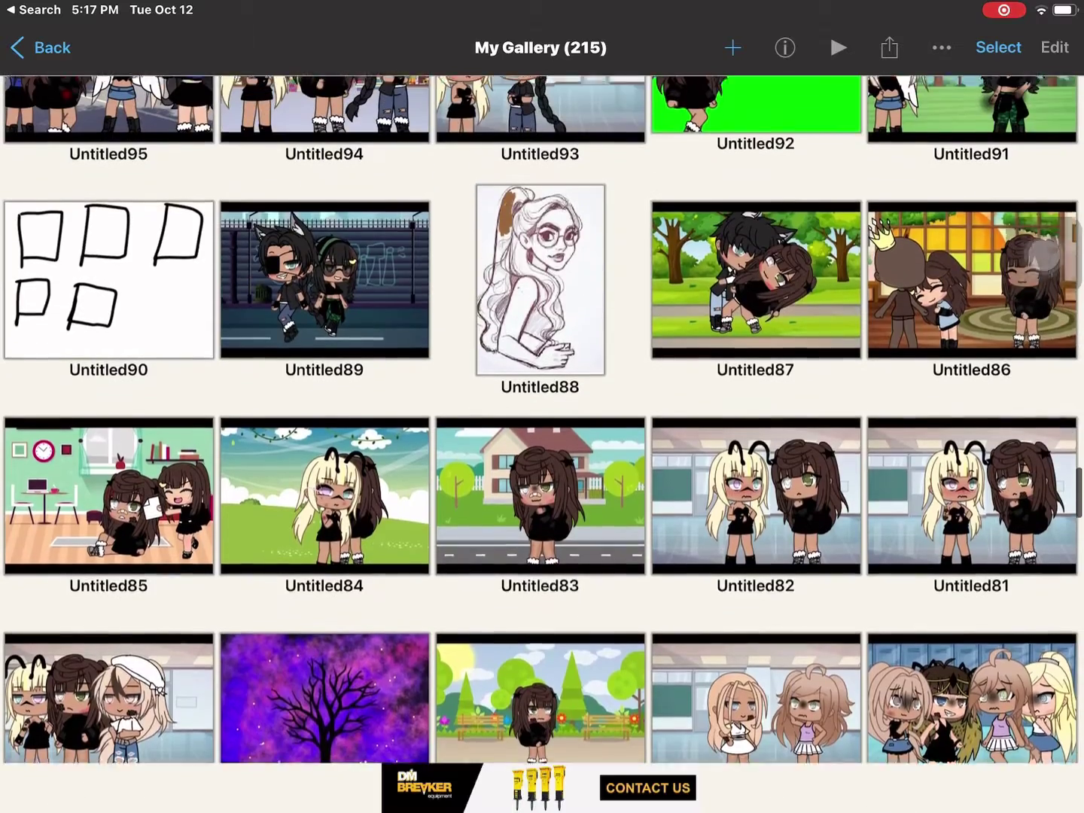
{"action": "scroll", "coordinate": [542, 423], "scroll_direction": "up", "scroll_amount": 10}
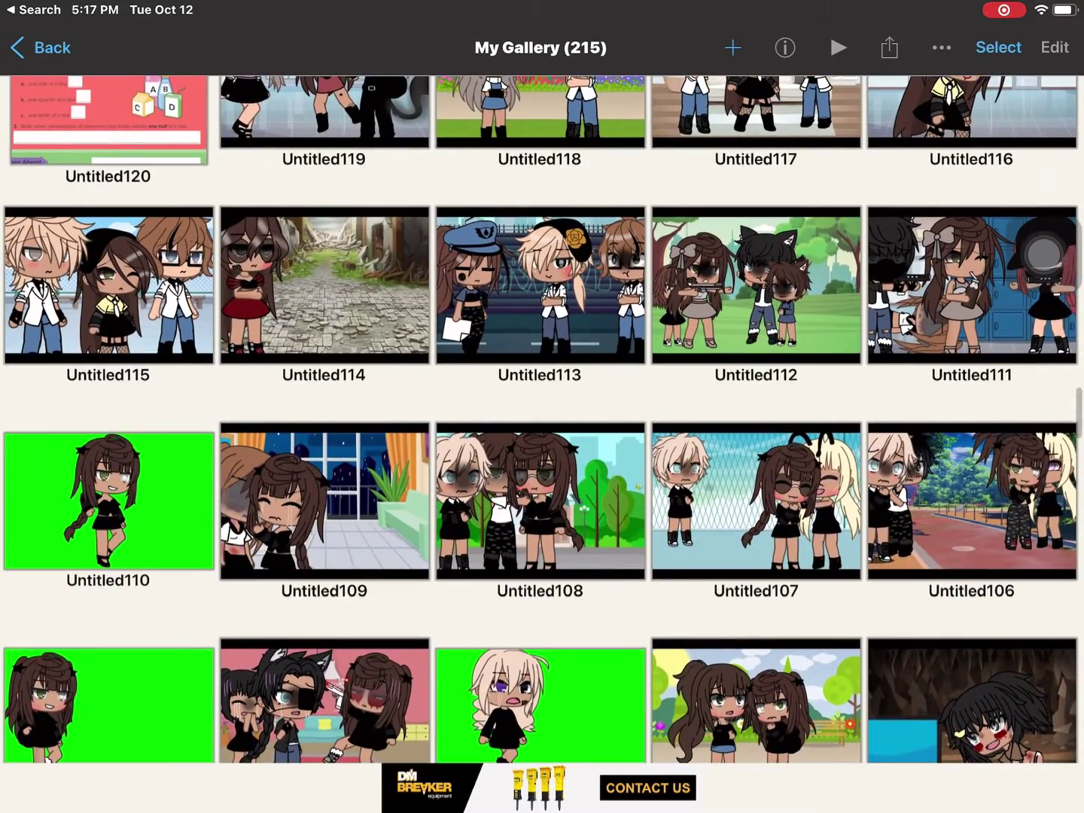
{"action": "scroll", "coordinate": [542, 423], "scroll_direction": "up", "scroll_amount": 4}
{"action": "scroll", "coordinate": [542, 424], "scroll_direction": "down", "scroll_amount": 4}
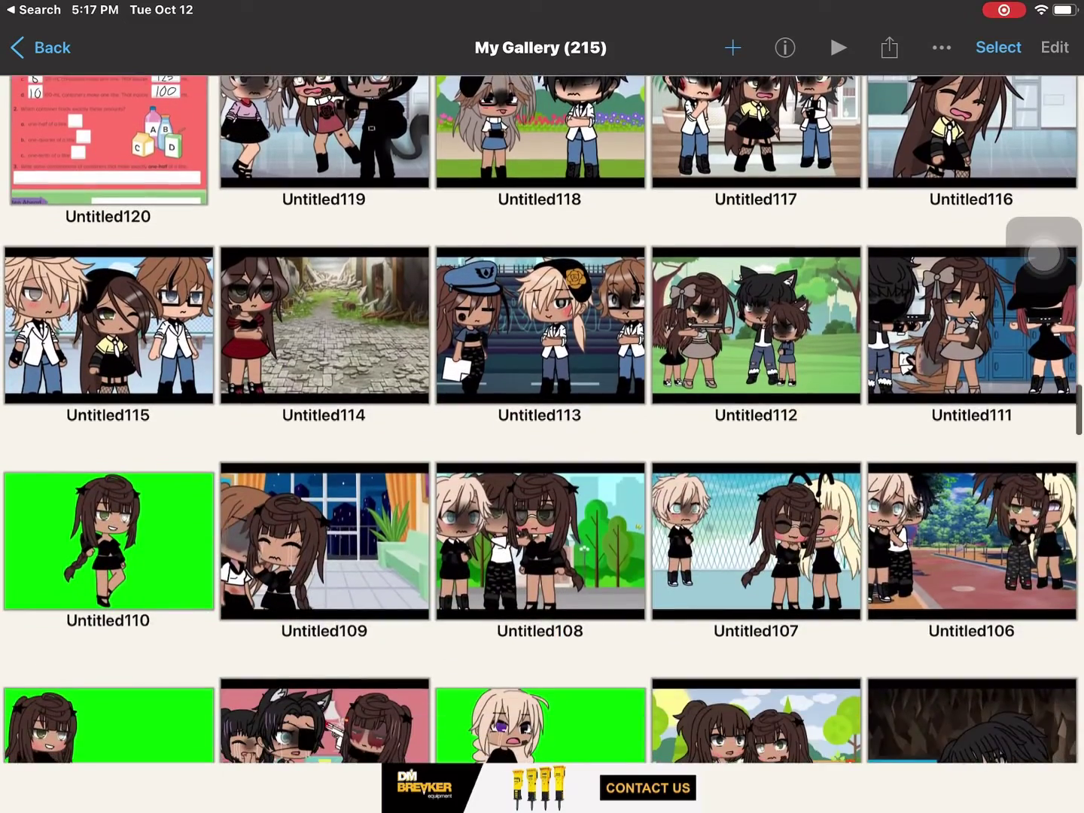
View Untitled111 full-size, then go back to the gallery grid
{"action": "left_click", "coordinate": [971, 326]}
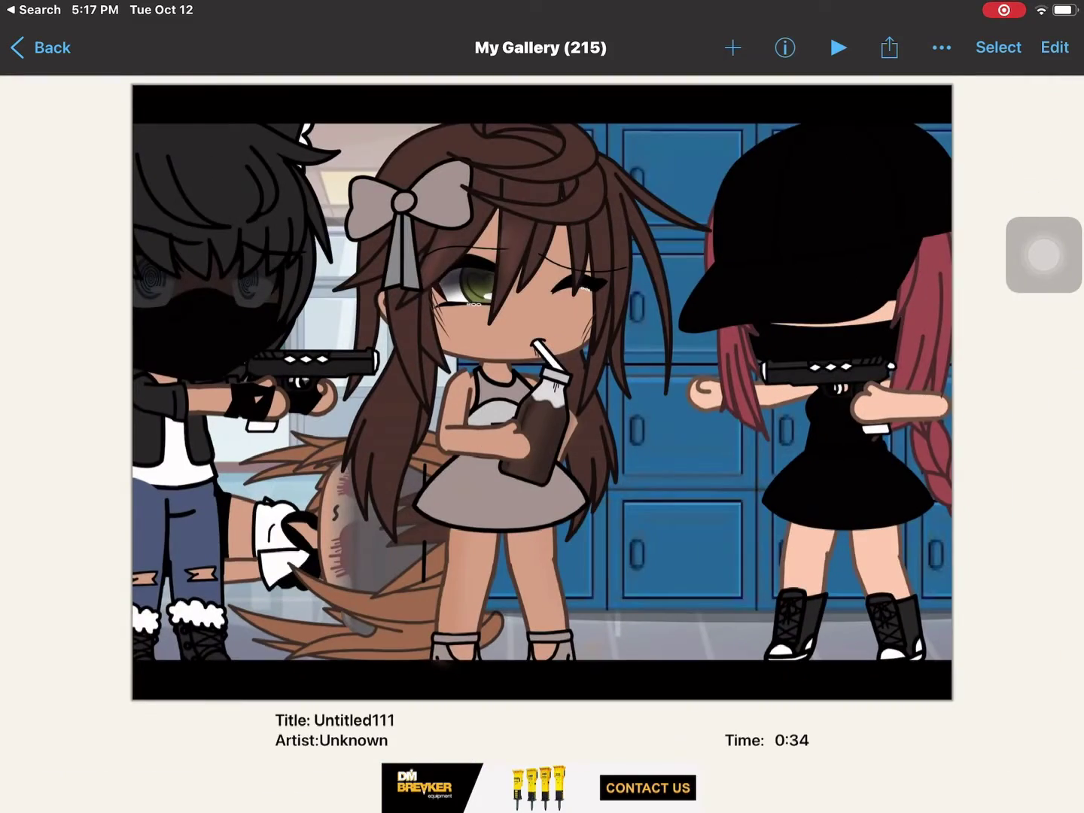
{"action": "left_click", "coordinate": [40, 47]}
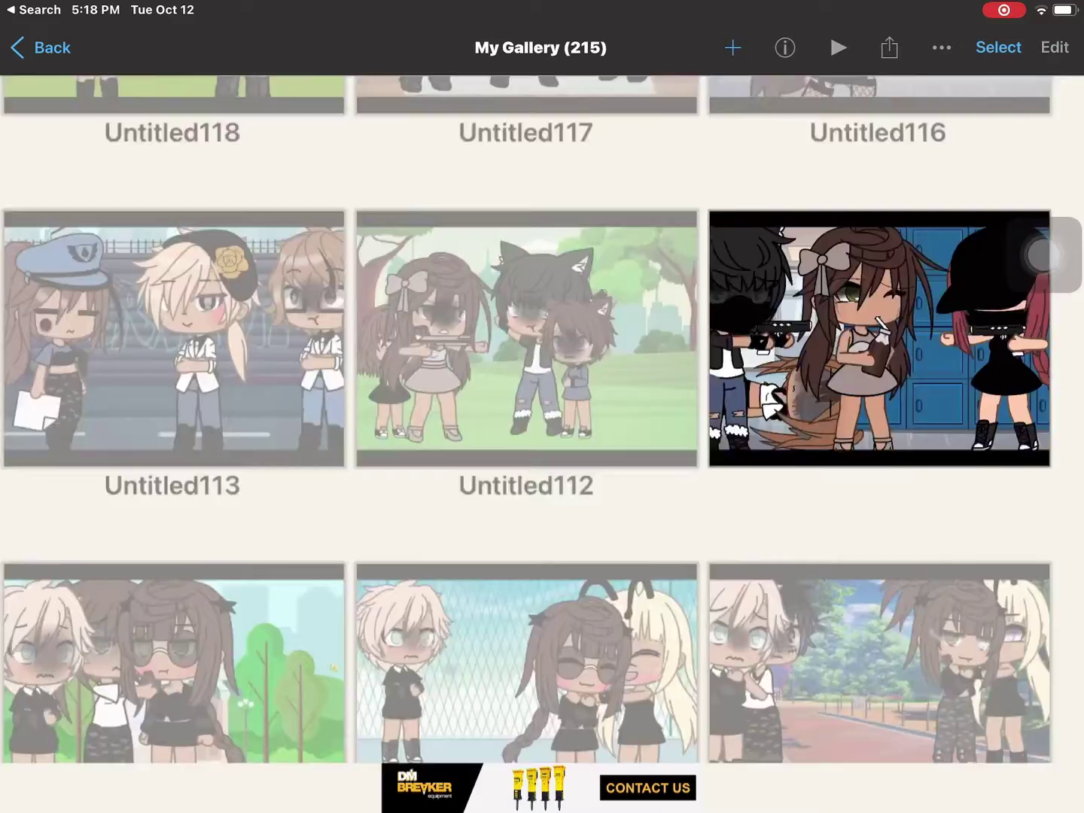
{"action": "scroll", "coordinate": [541, 423], "scroll_direction": "up", "scroll_amount": 10}
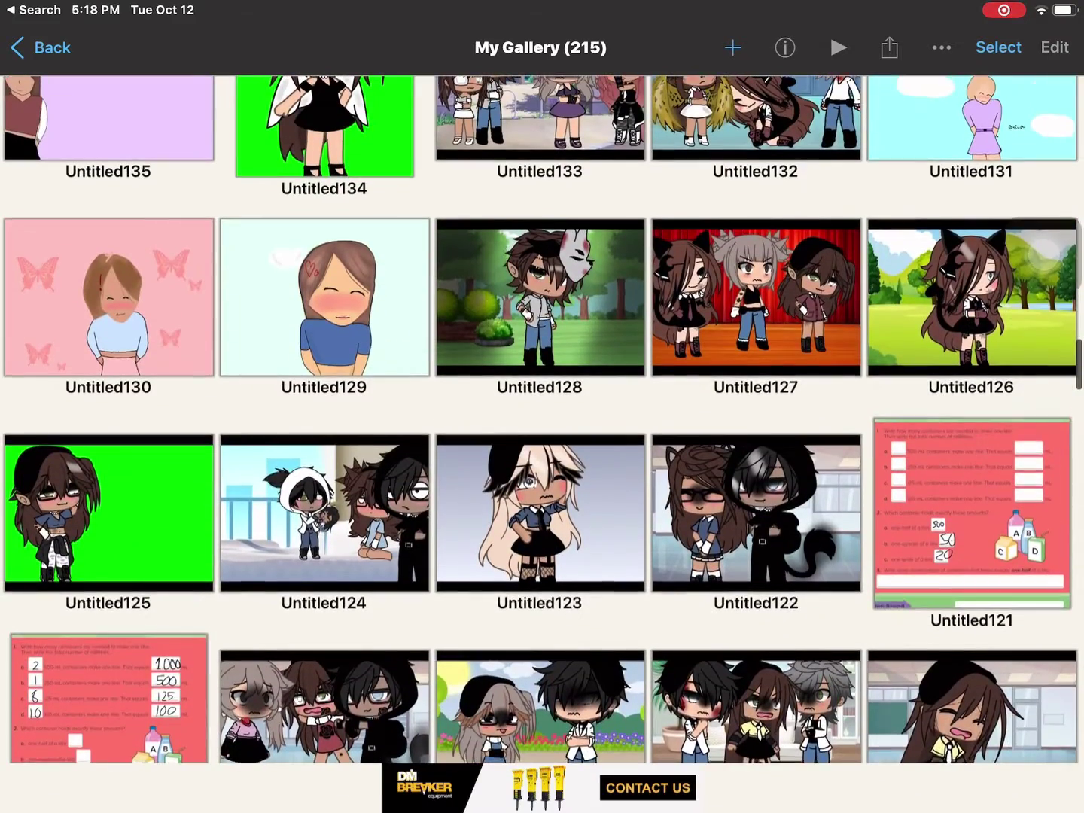
{"action": "scroll", "coordinate": [542, 424], "scroll_direction": "up", "scroll_amount": 5}
{"action": "scroll", "coordinate": [542, 424], "scroll_direction": "up", "scroll_amount": 15}
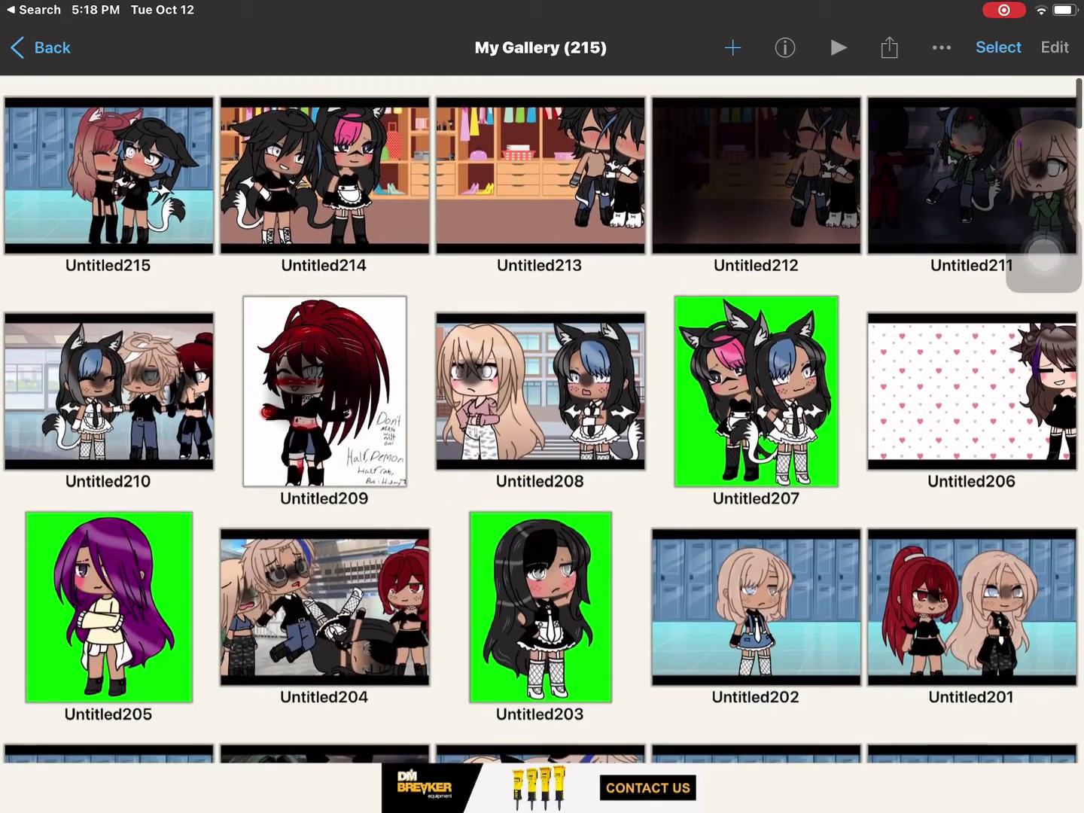
{"action": "scroll", "coordinate": [542, 423], "scroll_direction": "down", "scroll_amount": 1}
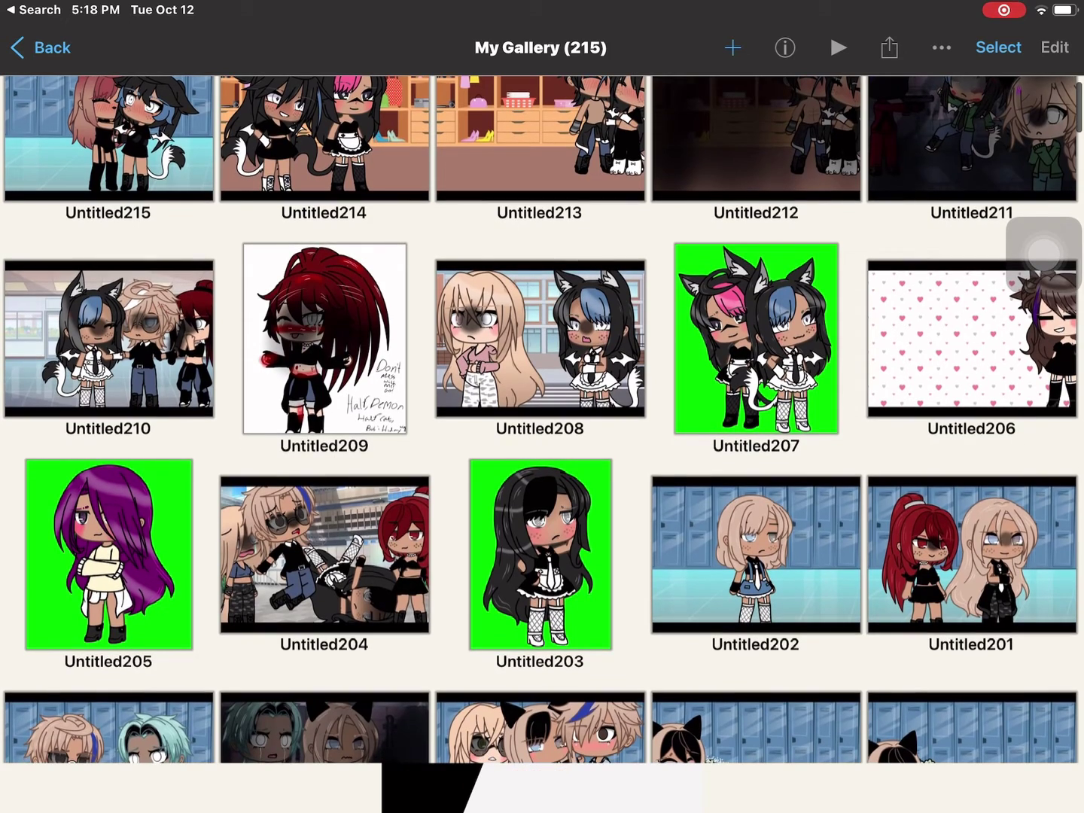
{"action": "left_click", "coordinate": [540, 339]}
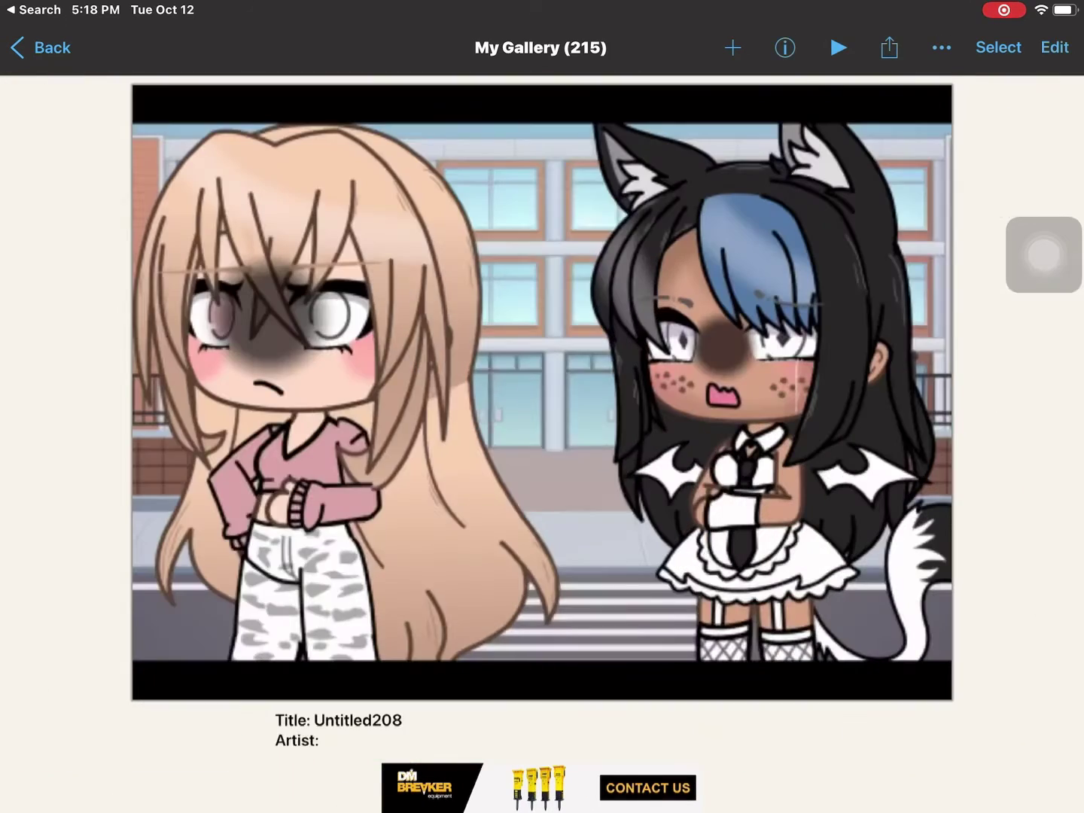